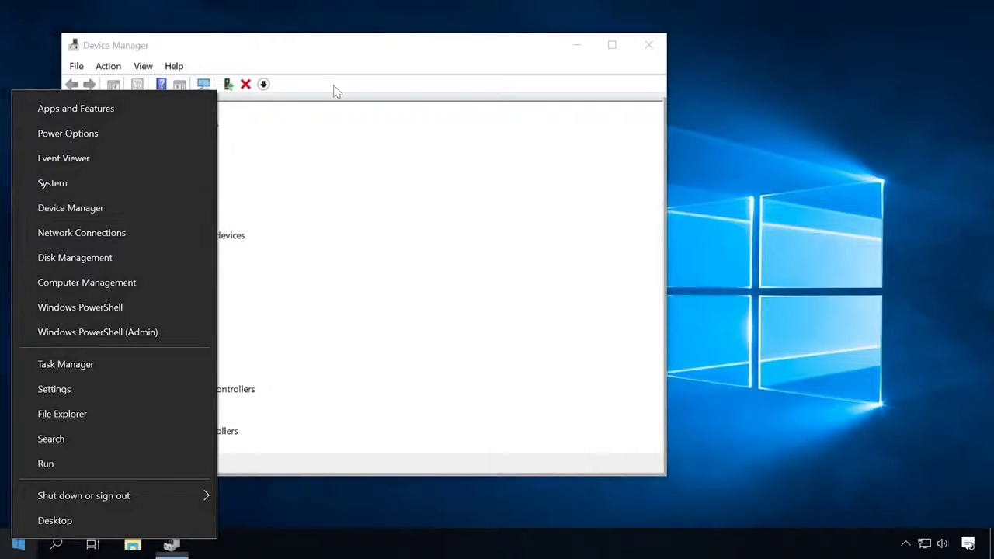
Step: Update the M3s phone's driver to MTP USB Device, picked from the compatible driver list on this computer
{"action": "left_click", "coordinate": [354, 51]}
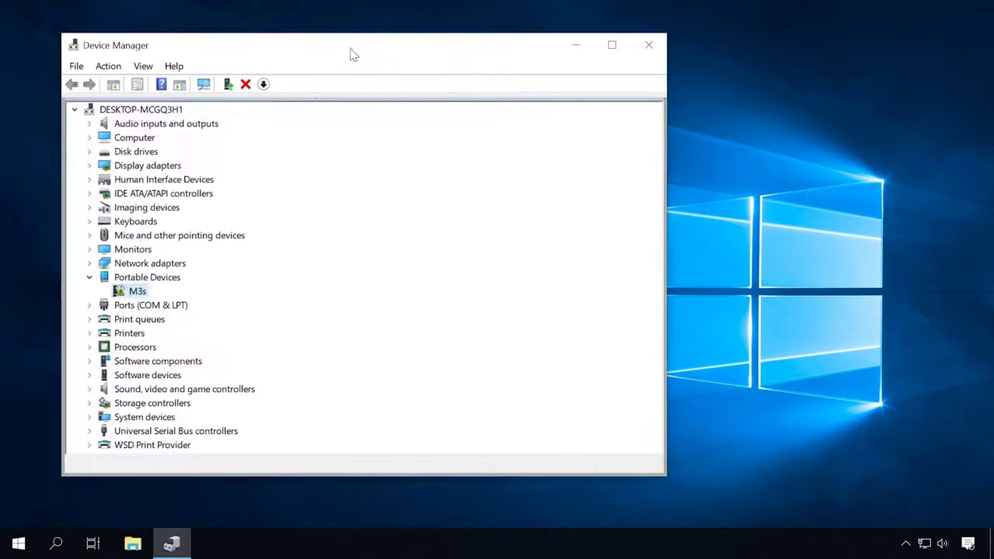
{"action": "right_click", "coordinate": [143, 295]}
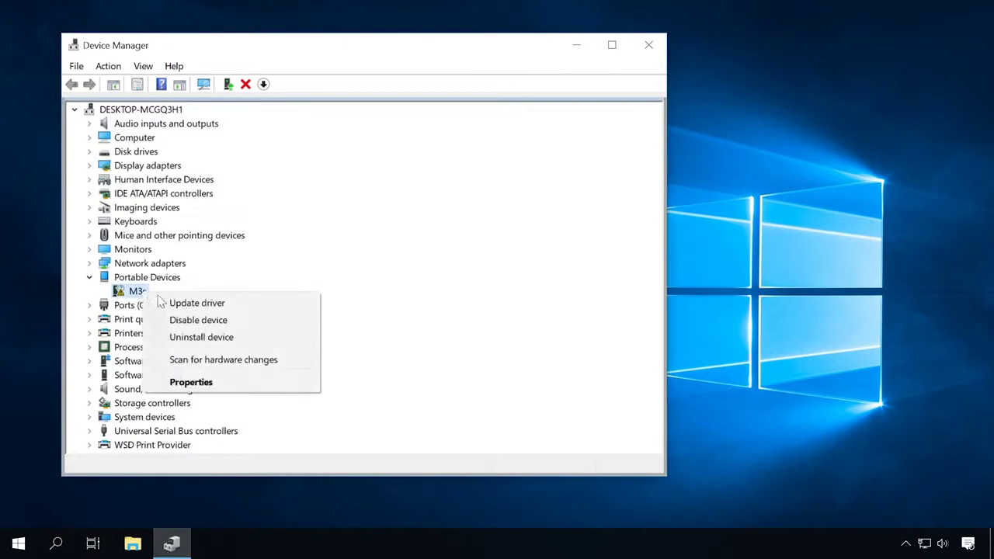
{"action": "left_click", "coordinate": [223, 304]}
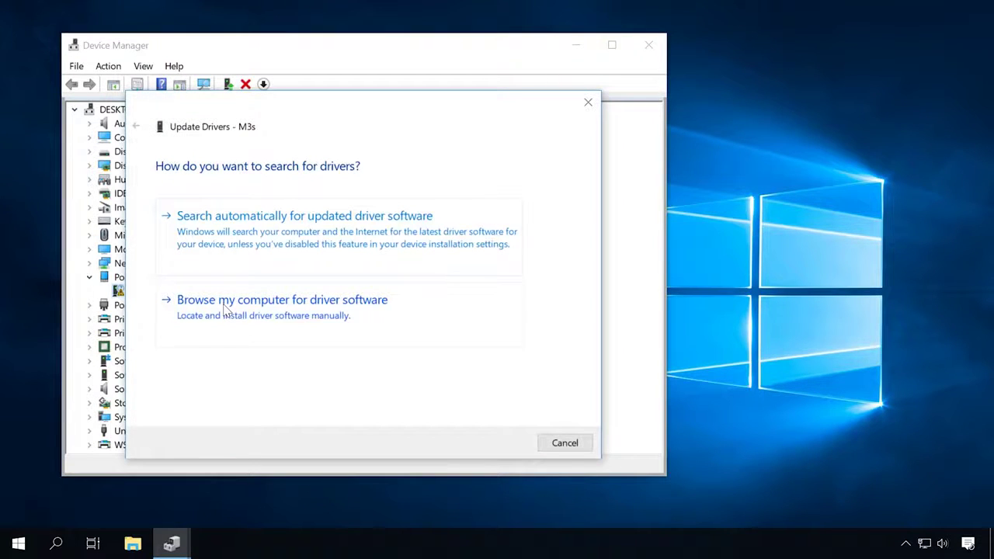
{"action": "left_click", "coordinate": [223, 304]}
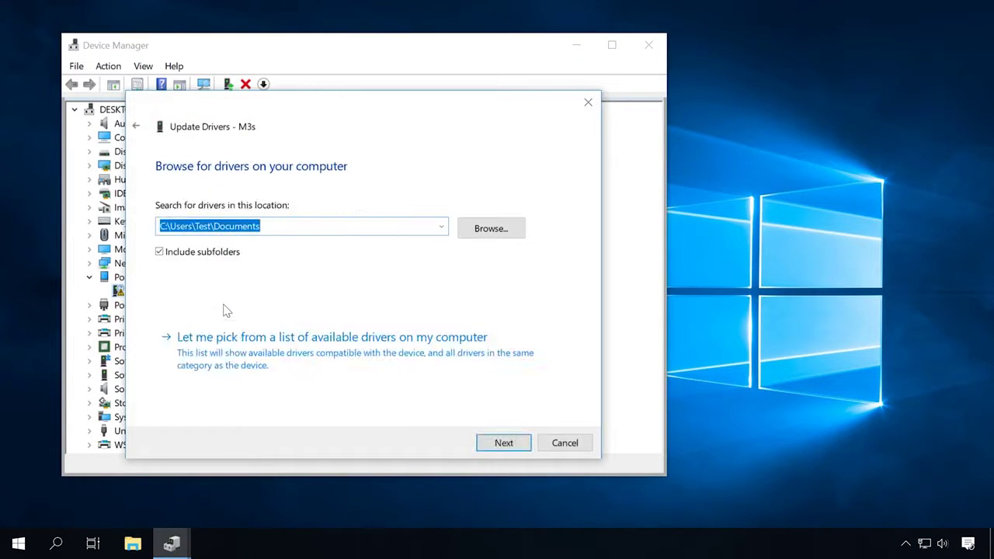
{"action": "left_click", "coordinate": [232, 359]}
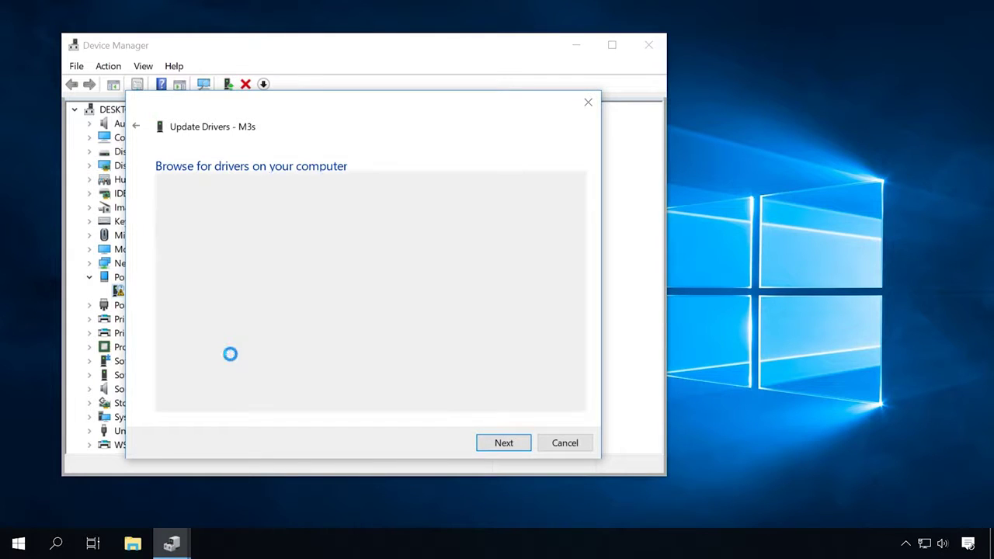
{"action": "left_click", "coordinate": [210, 303]}
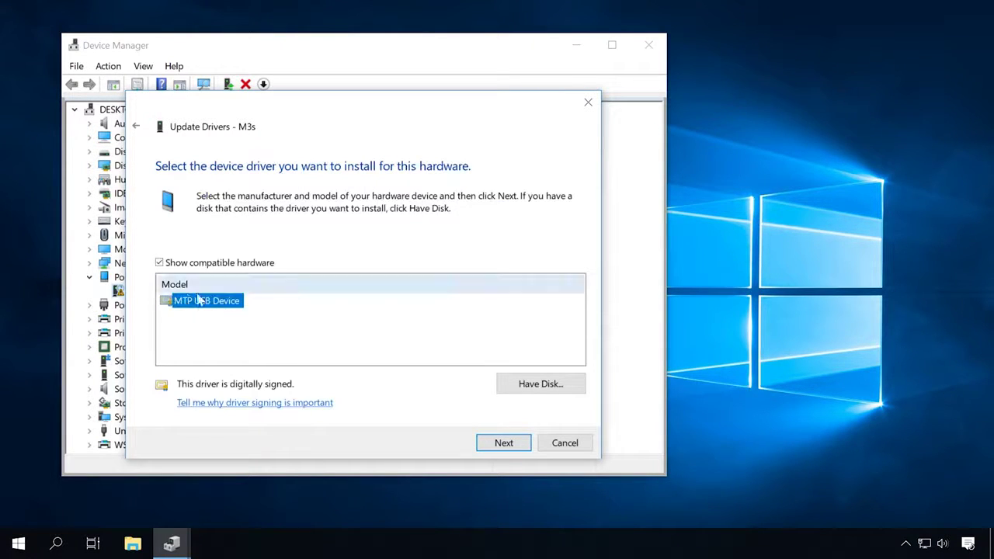
{"action": "left_click", "coordinate": [504, 444]}
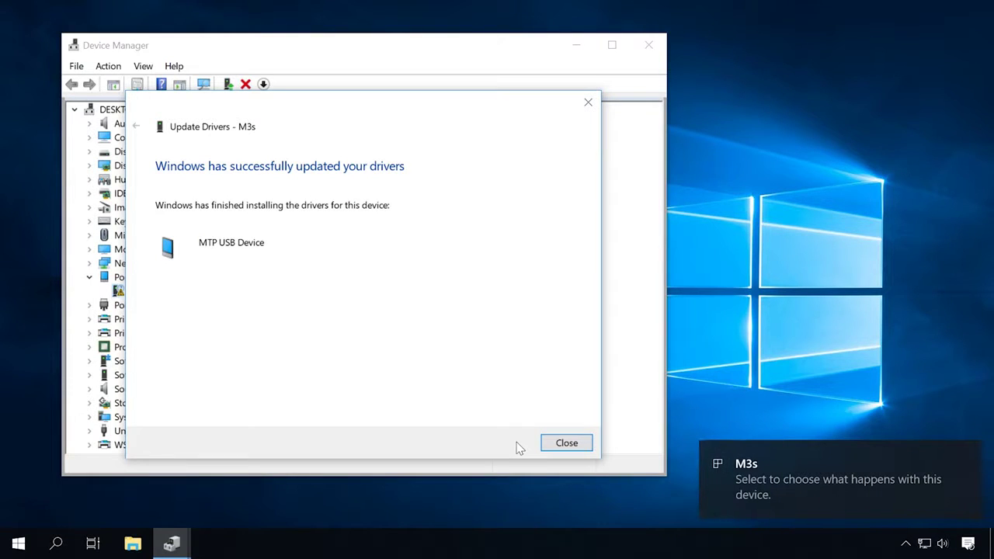
{"action": "left_click", "coordinate": [567, 444]}
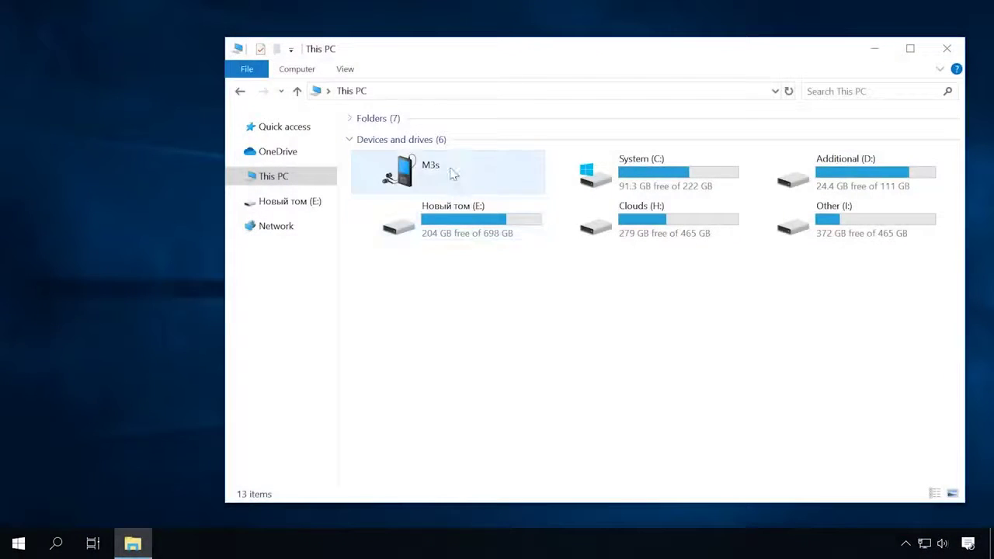
Step: Open the M3s phone's Phone storage and look through its DCIM and Download folders
{"action": "left_click", "coordinate": [388, 165]}
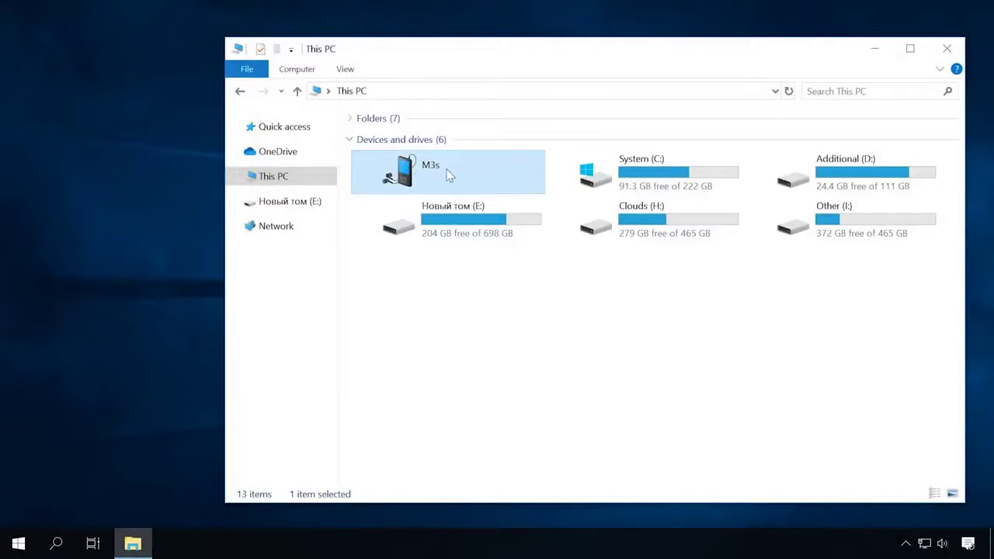
{"action": "double_click", "coordinate": [450, 176]}
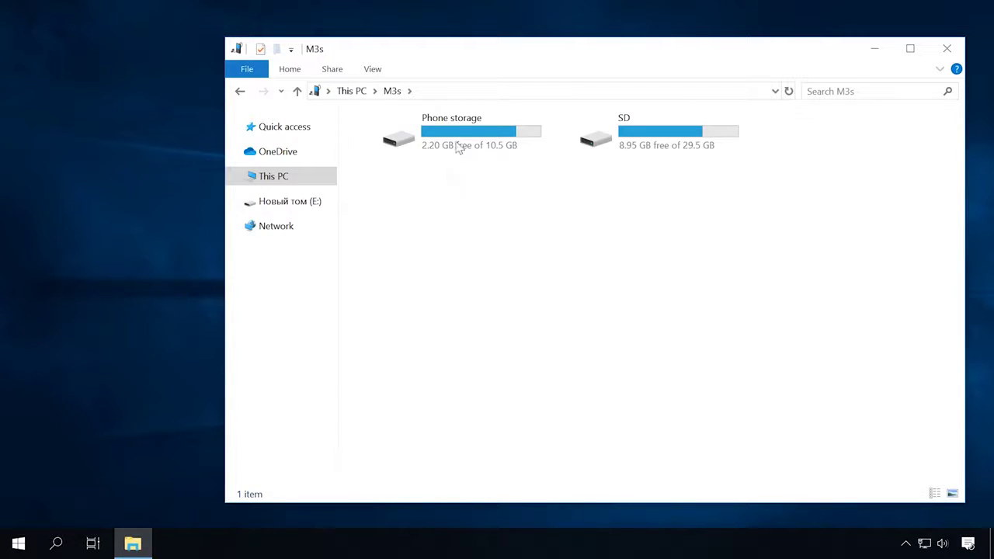
{"action": "double_click", "coordinate": [458, 137]}
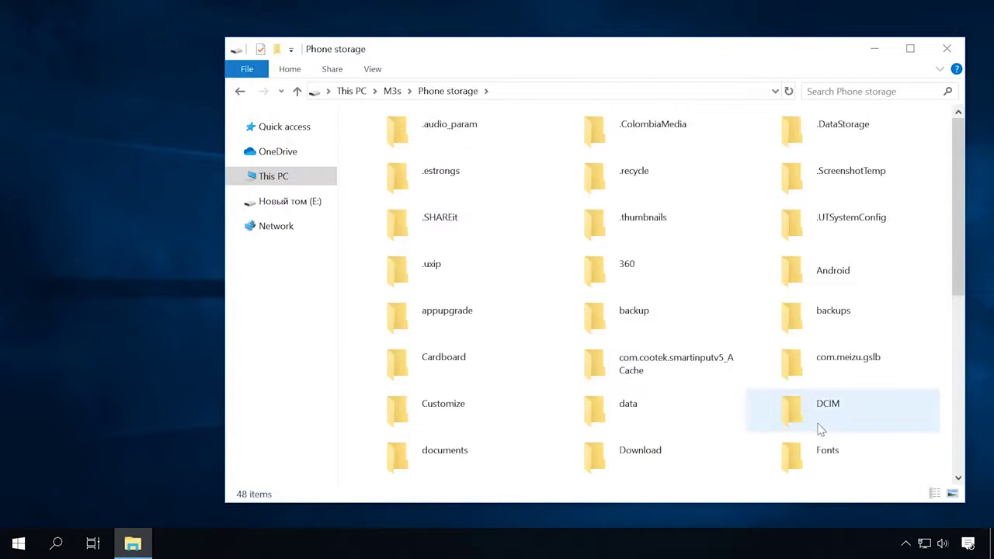
{"action": "left_click", "coordinate": [821, 430]}
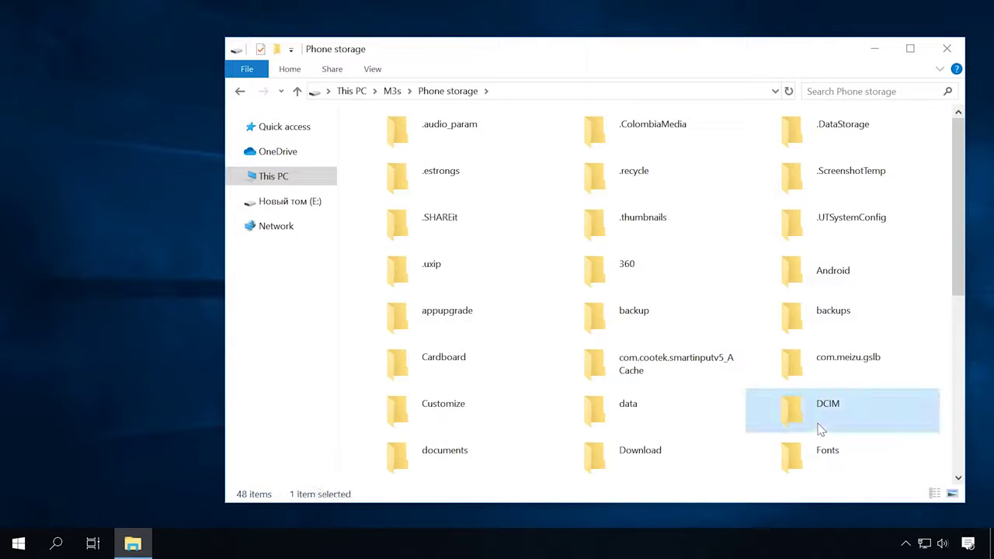
{"action": "double_click", "coordinate": [821, 430]}
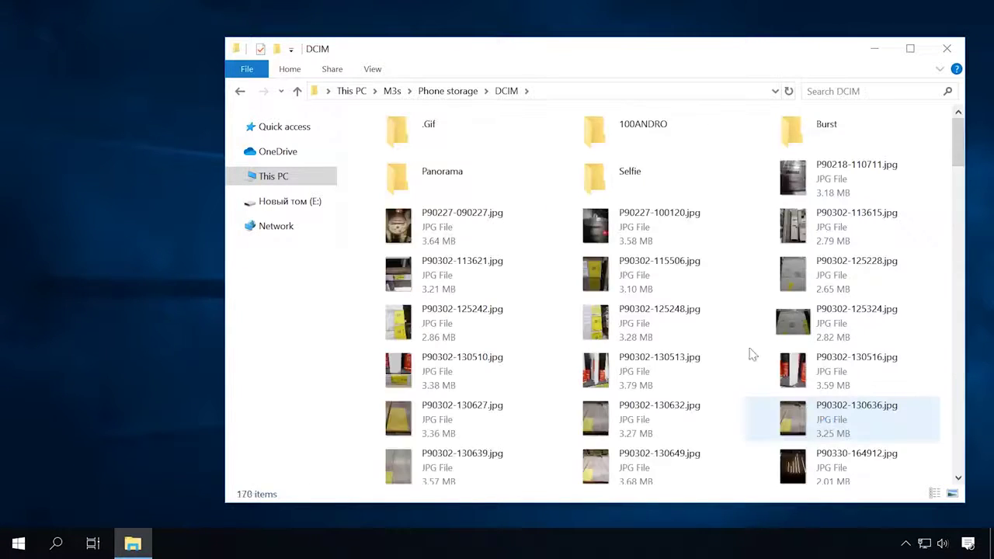
{"action": "left_click", "coordinate": [455, 91]}
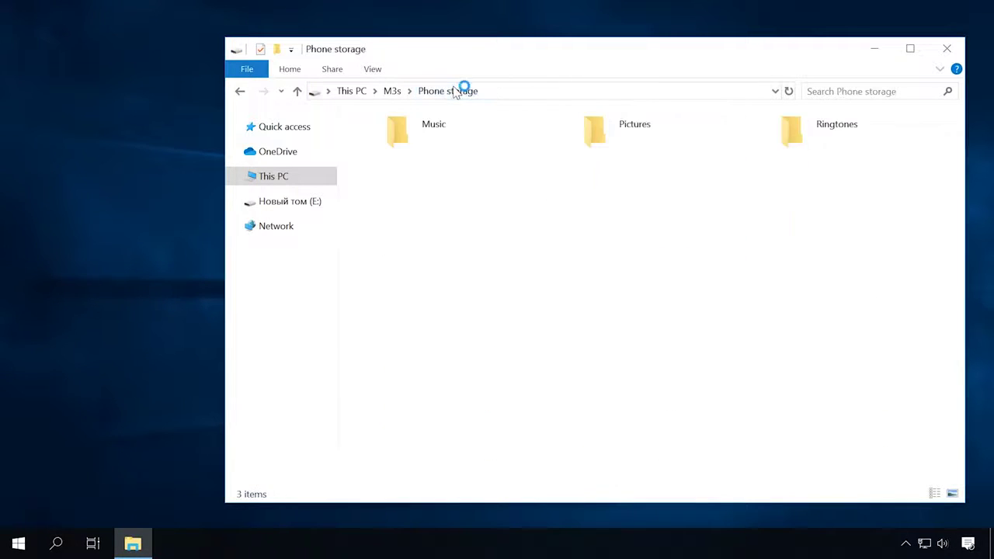
{"action": "left_click", "coordinate": [623, 460]}
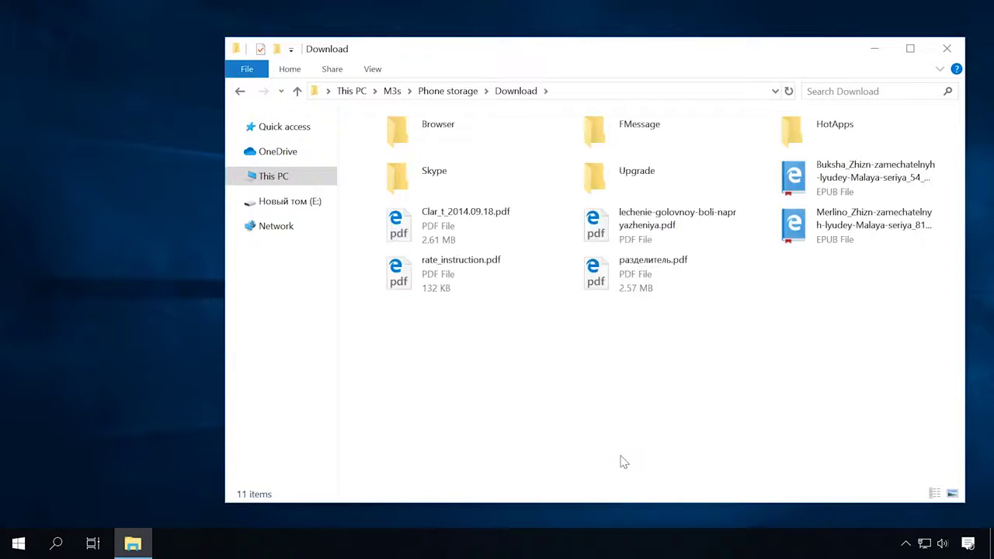
{"action": "left_click", "coordinate": [449, 92]}
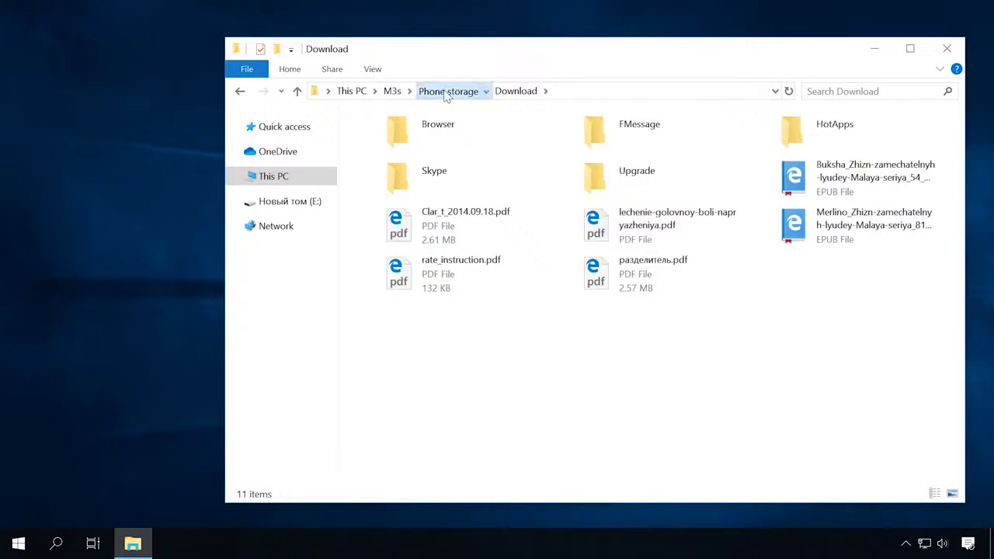
Step: Search Phone storage for 'P90227'
{"action": "left_click", "coordinate": [833, 92]}
{"action": "type", "text": "P90227"}
{"action": "key", "text": "Return"}
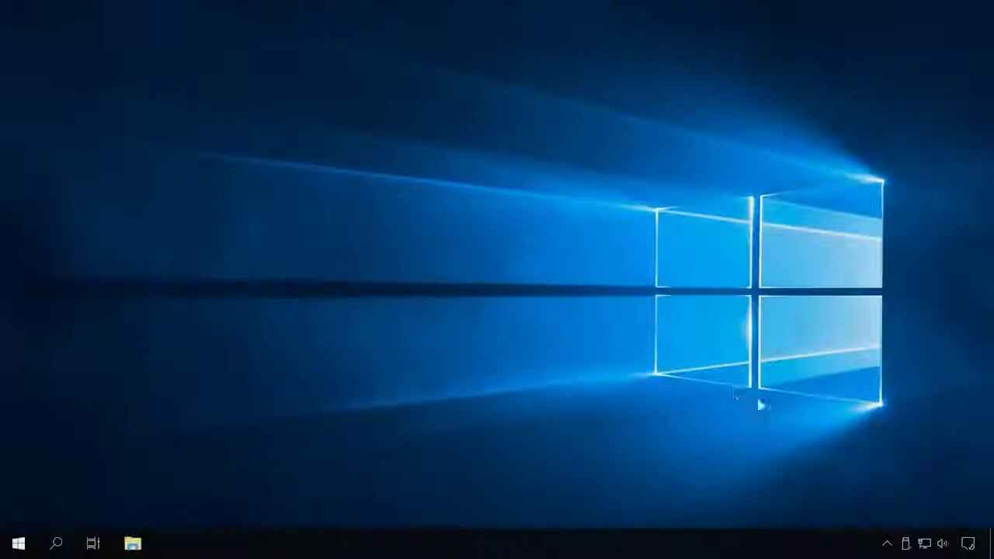
{"action": "left_click", "coordinate": [968, 544]}
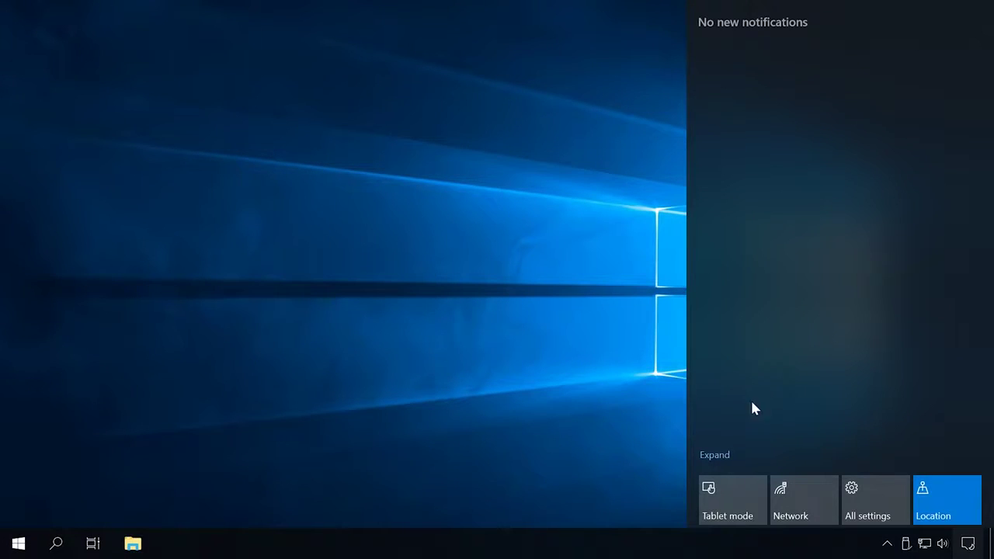
{"action": "left_click", "coordinate": [721, 459]}
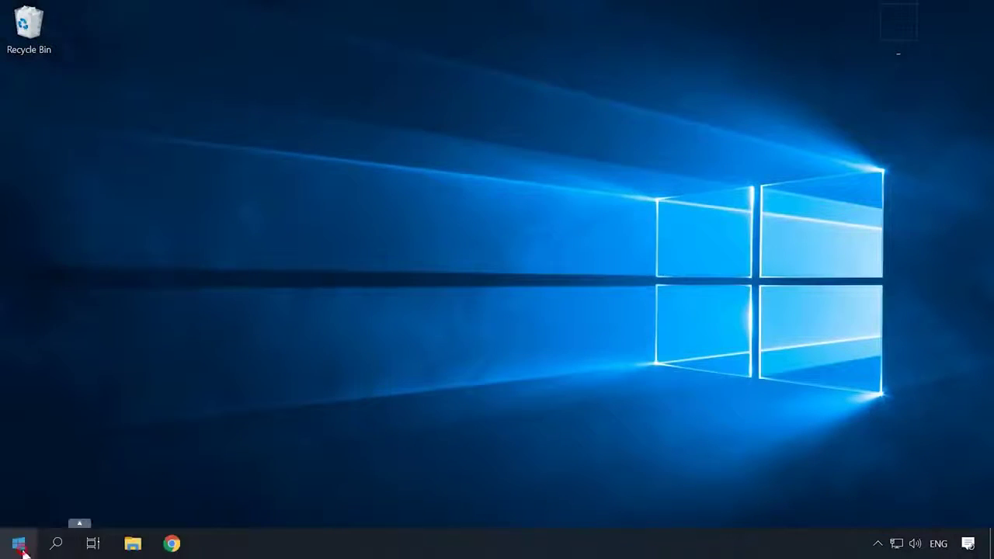
{"action": "left_click", "coordinate": [23, 552]}
Step: Check that Bluetooth is on under Devices > Bluetooth & other devices, then show the hidden tray icons
{"action": "left_click", "coordinate": [19, 474]}
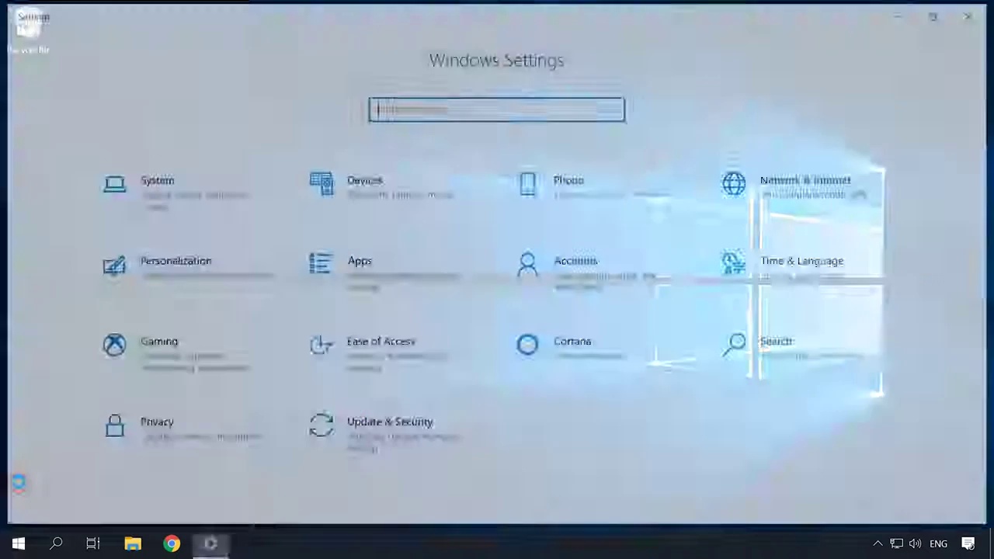
{"action": "left_click", "coordinate": [371, 194]}
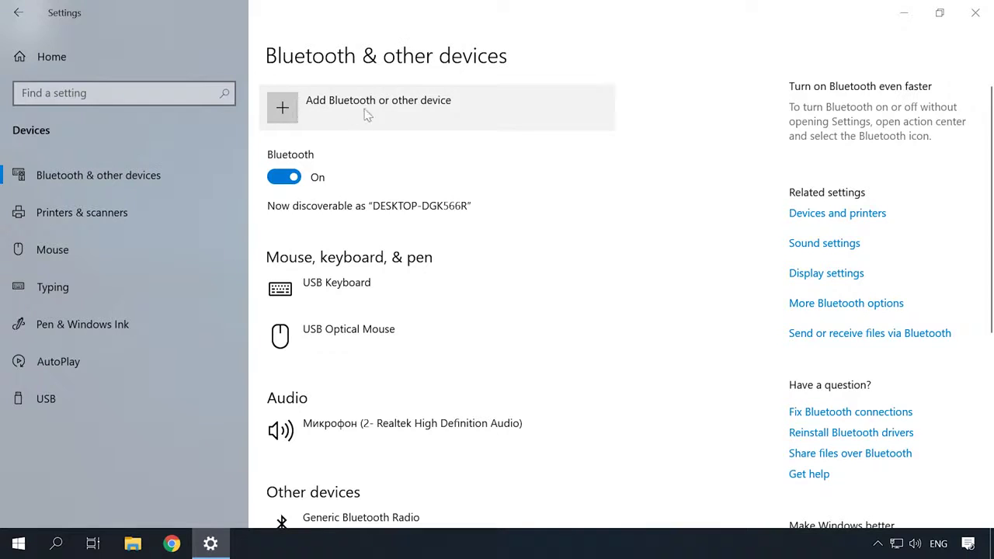
{"action": "left_click", "coordinate": [273, 113]}
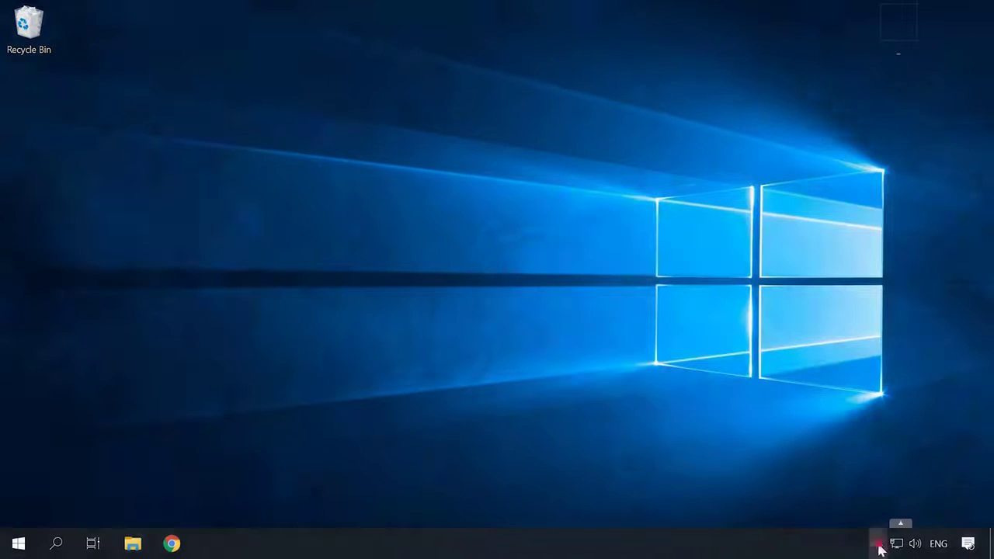
{"action": "left_click", "coordinate": [878, 544]}
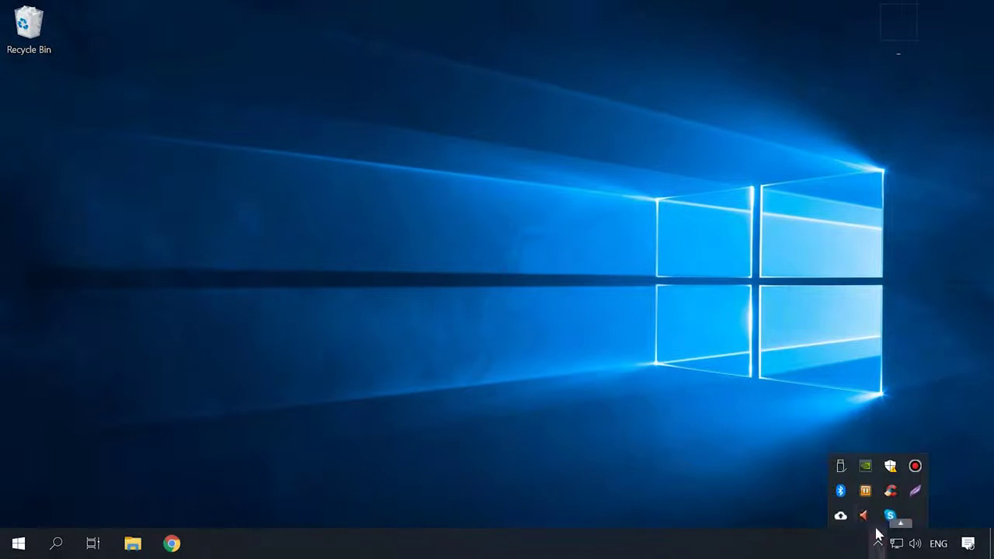
Step: Set the PC to receive a file from the phone using the tray Bluetooth icon
{"action": "right_click", "coordinate": [840, 496]}
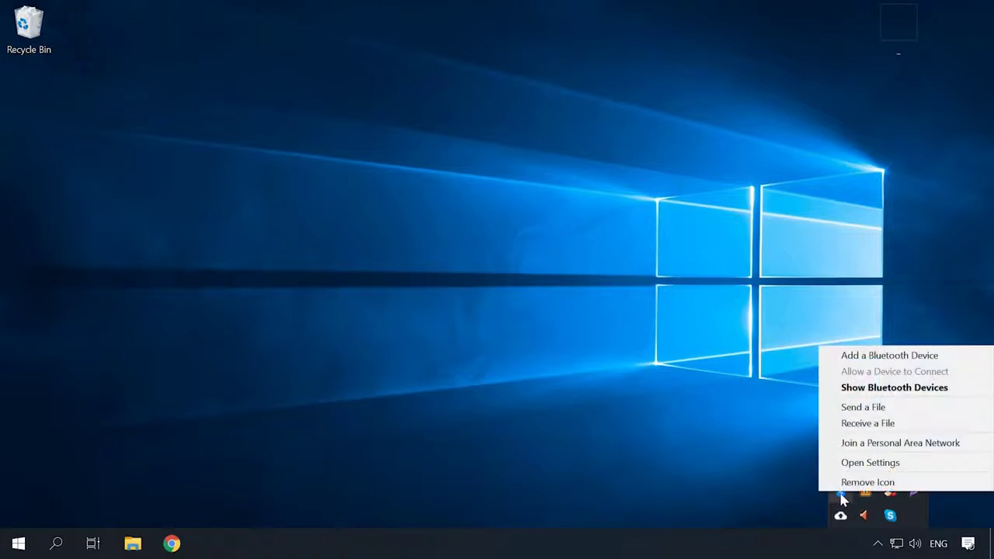
{"action": "left_click", "coordinate": [877, 426]}
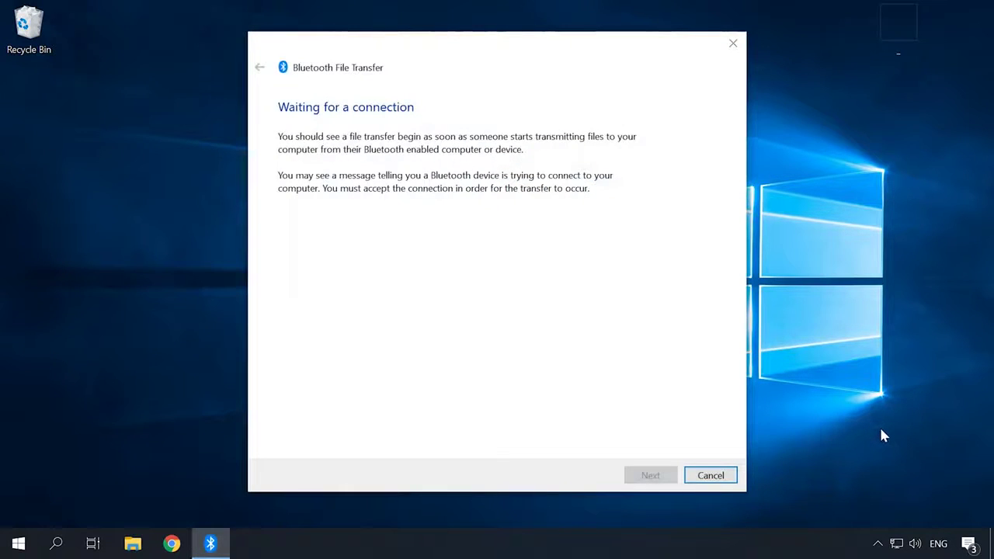
{"action": "left_click", "coordinate": [878, 544]}
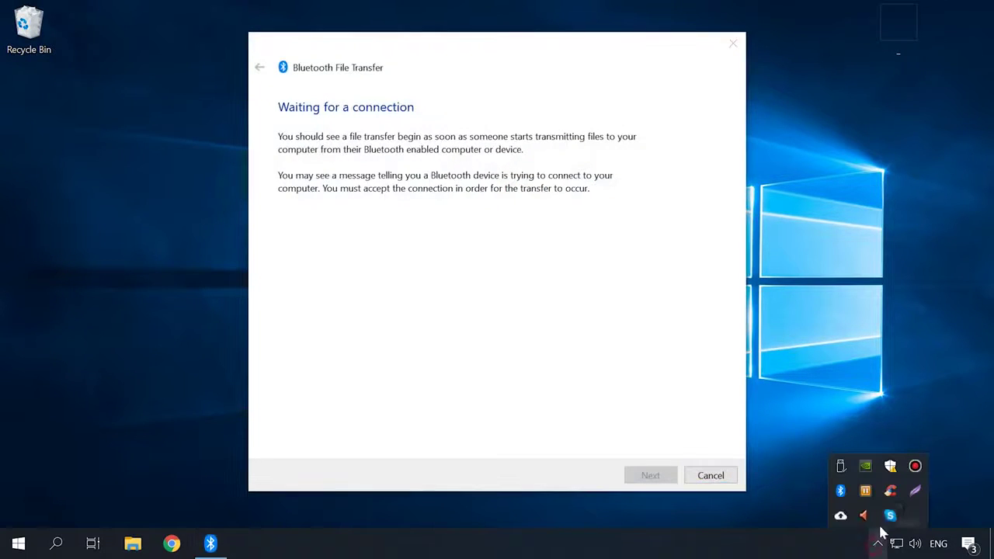
{"action": "right_click", "coordinate": [841, 492]}
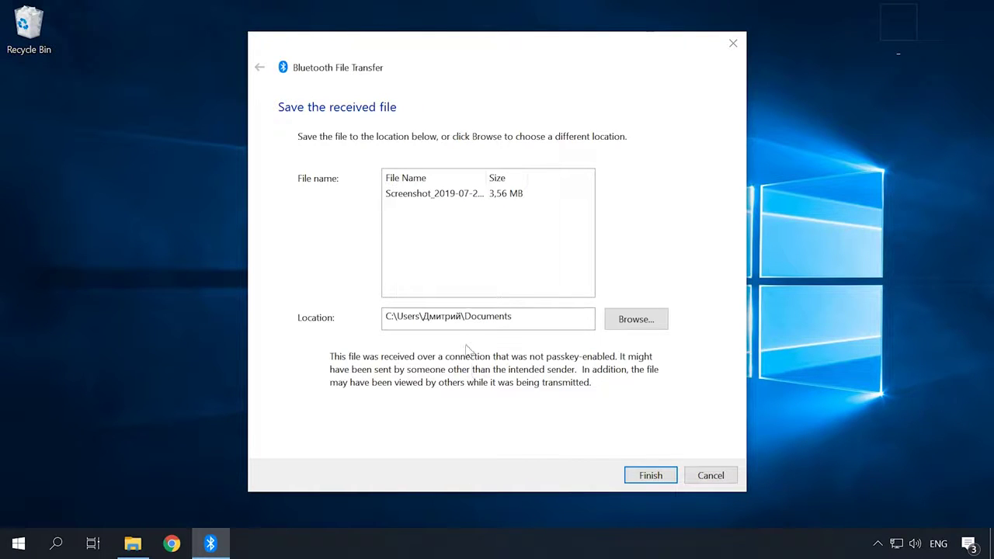
Step: Save the received 3,56 MB screenshot to the user's home folder instead of Documents
{"action": "left_click", "coordinate": [655, 328]}
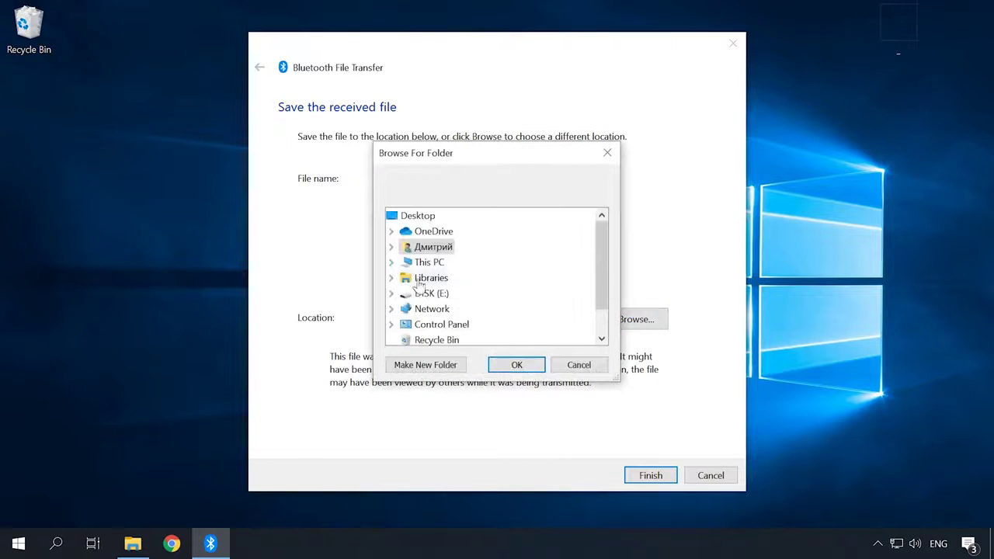
{"action": "left_click", "coordinate": [536, 365]}
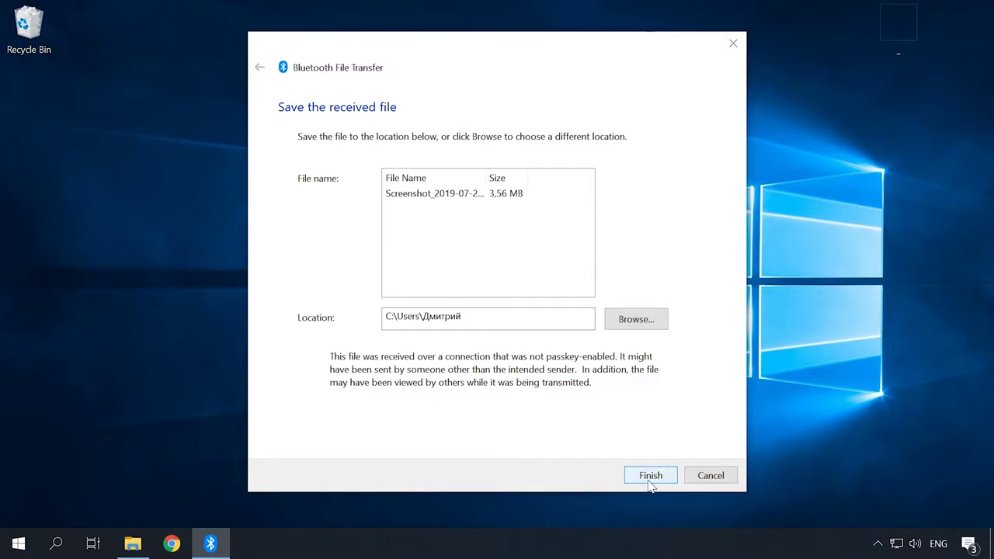
{"action": "left_click", "coordinate": [651, 476]}
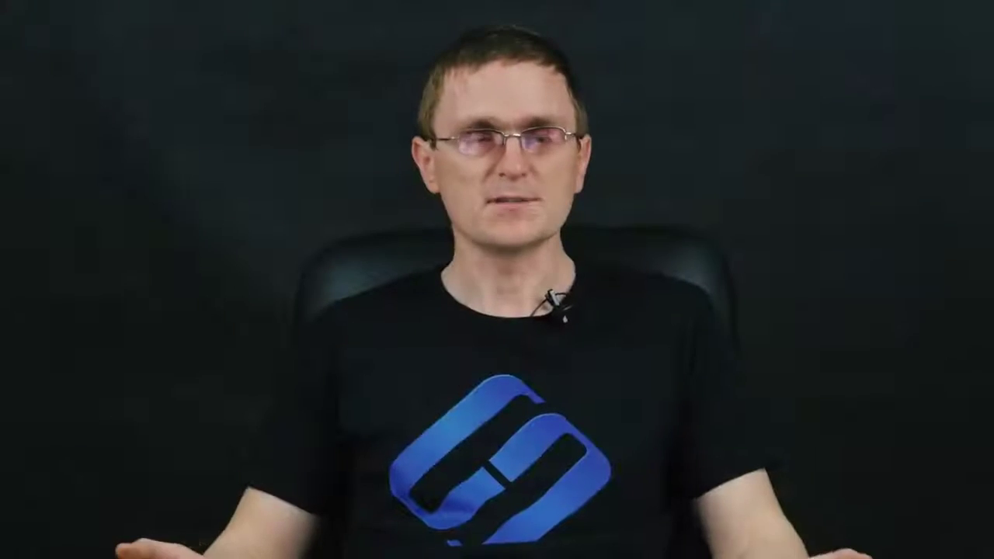